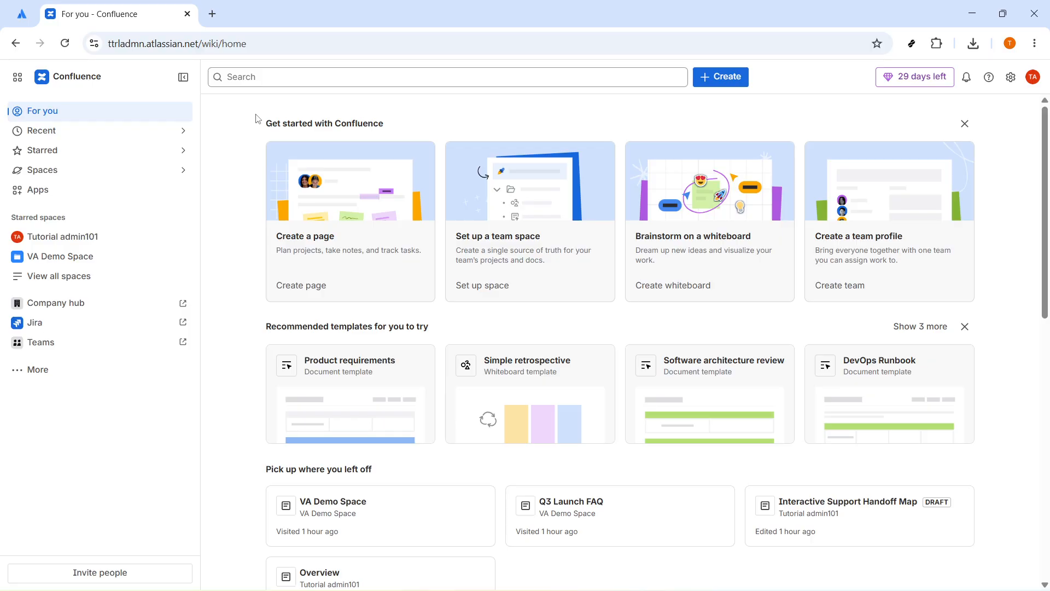
Create a new page titled "Draw.io Connector Demo".
left_click(718, 88)
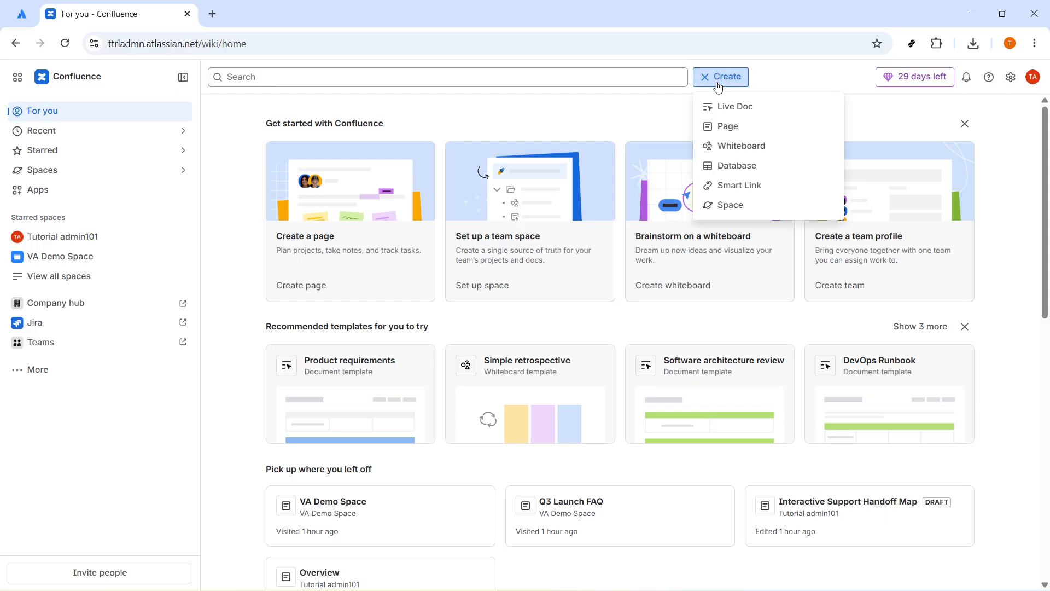
left_click(730, 136)
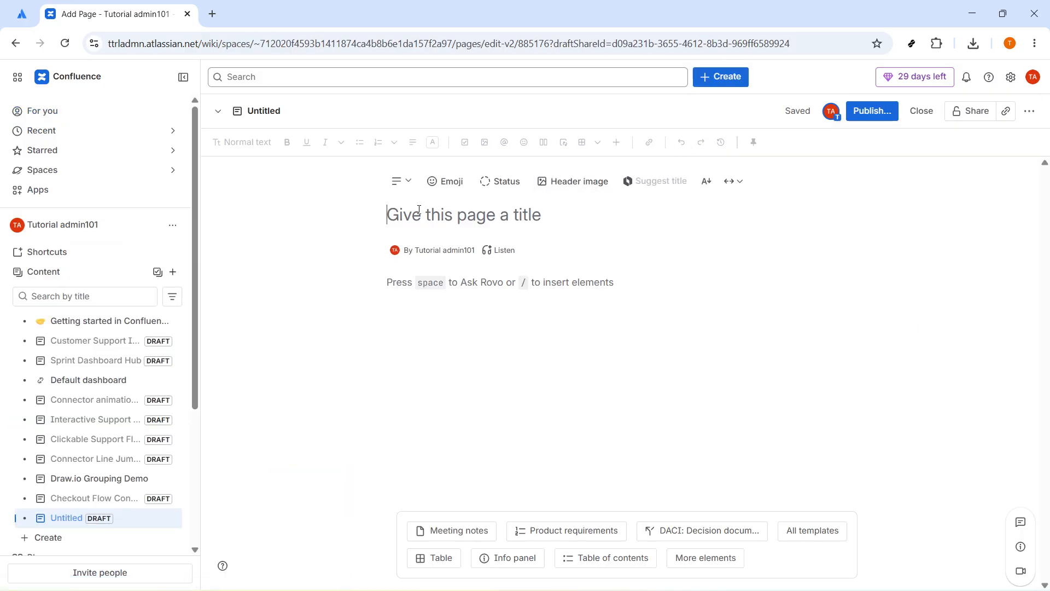
type("Draw.io Connector Demo")
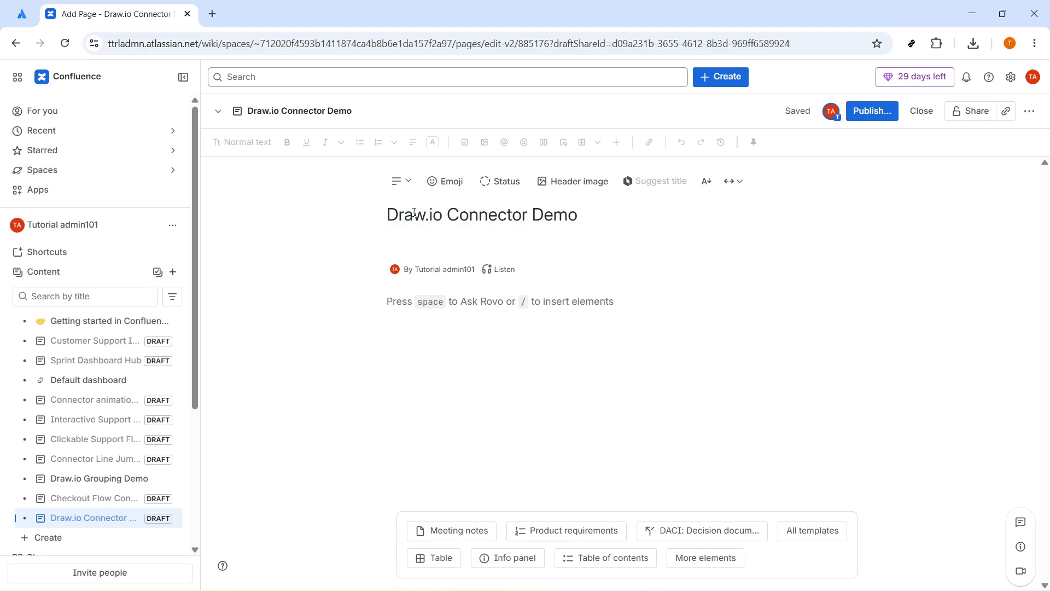
key("BackSpace")
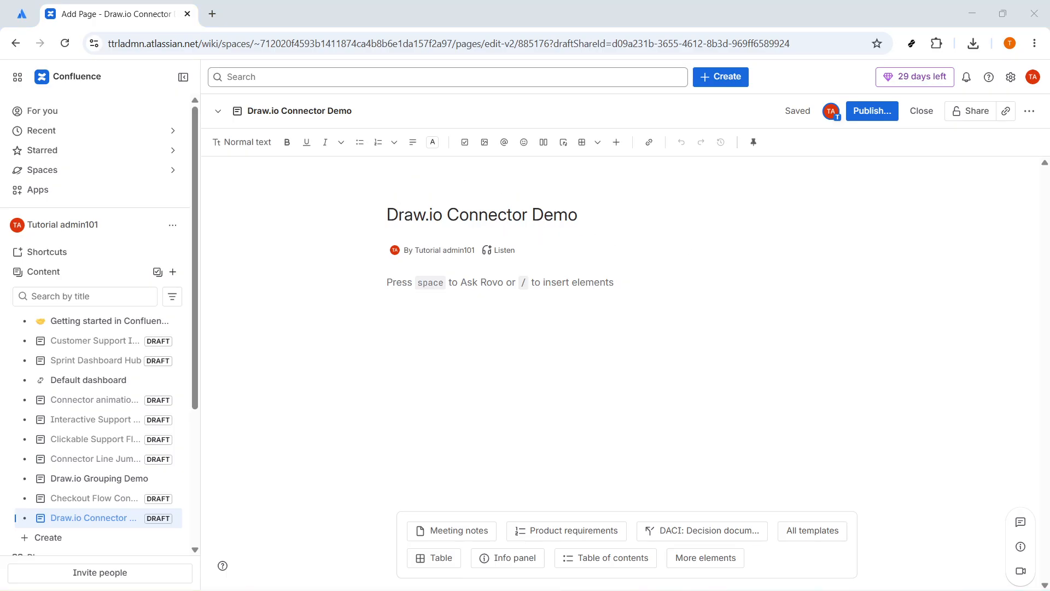
Insert a new blank draw.io diagram named "Two-shape connector" into the page body.
left_click(427, 332)
type("/draw")
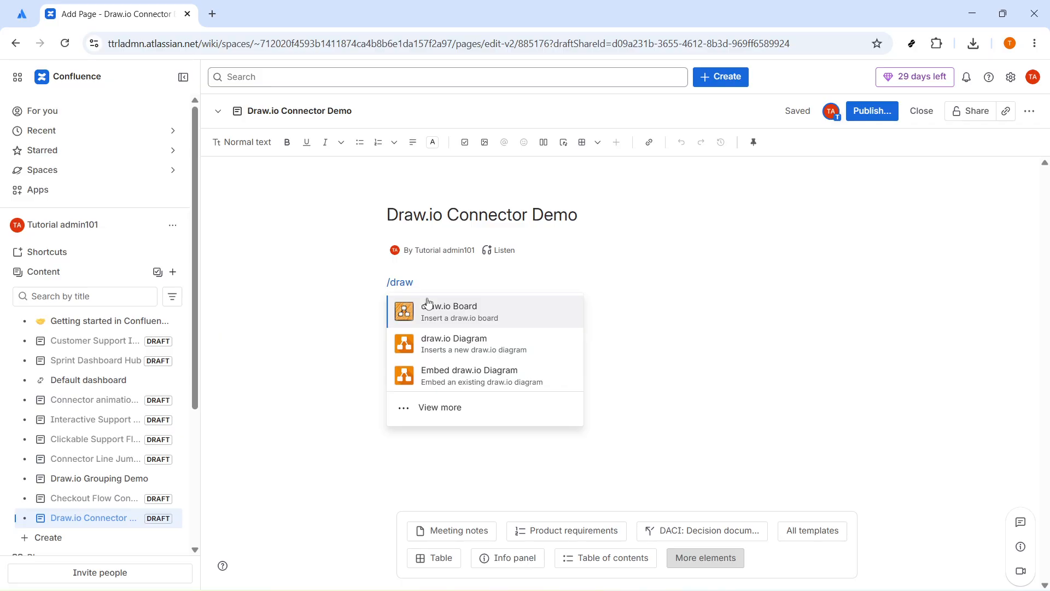
left_click(468, 352)
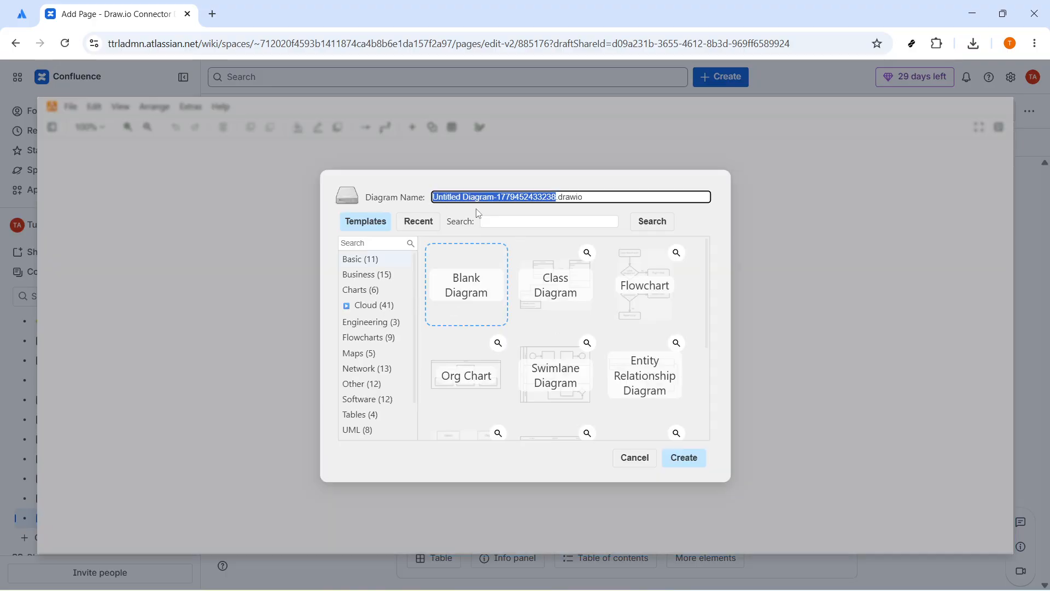
type("Two-shape connector")
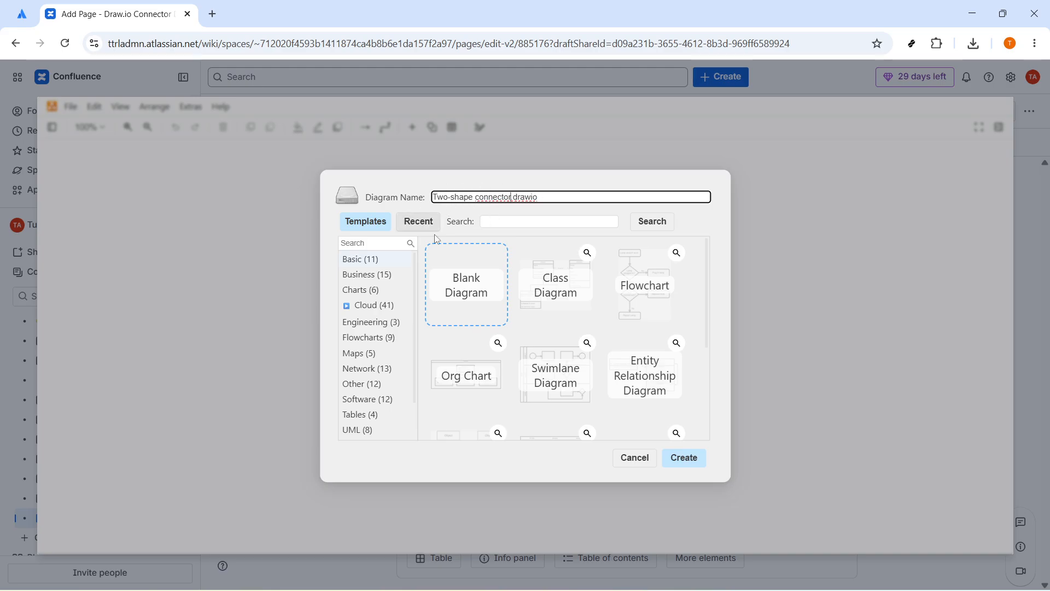
left_click(678, 459)
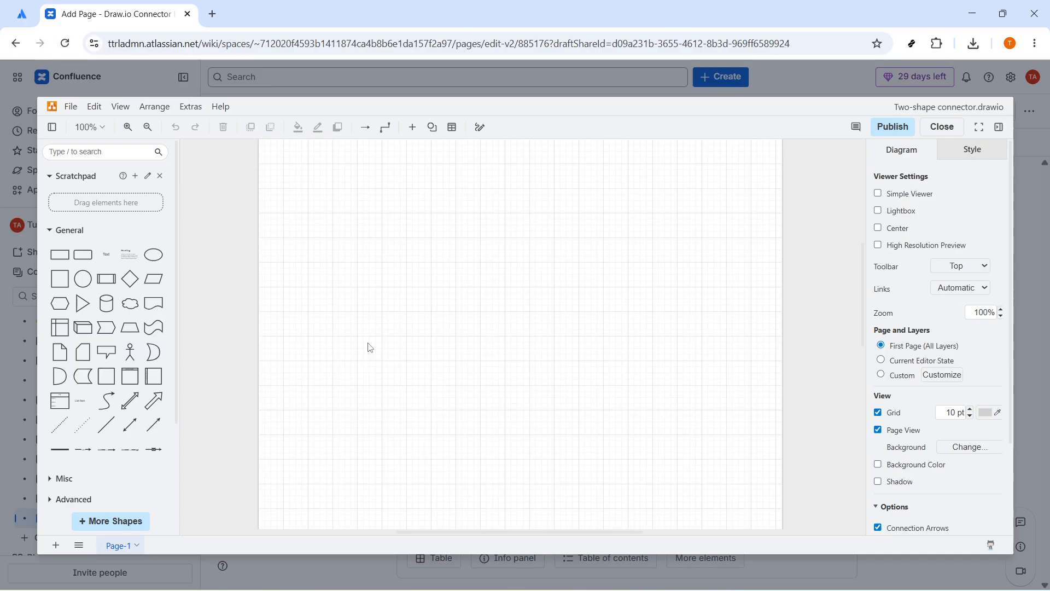
Add a rectangle, place it left of the canvas centre and label it "REQUEST".
left_click(60, 255)
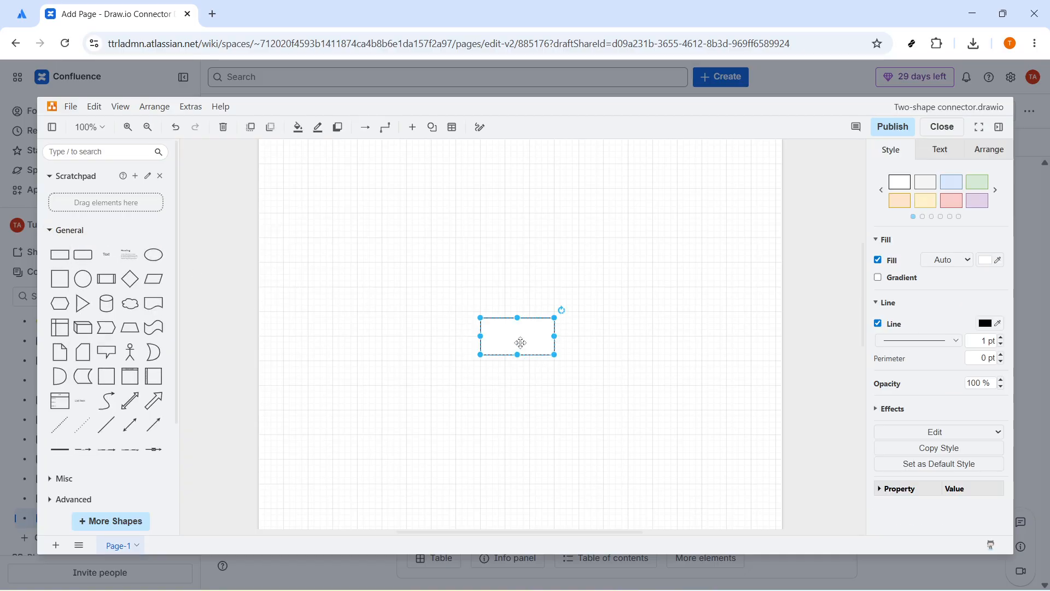
left_click_drag(520, 343, 435, 311)
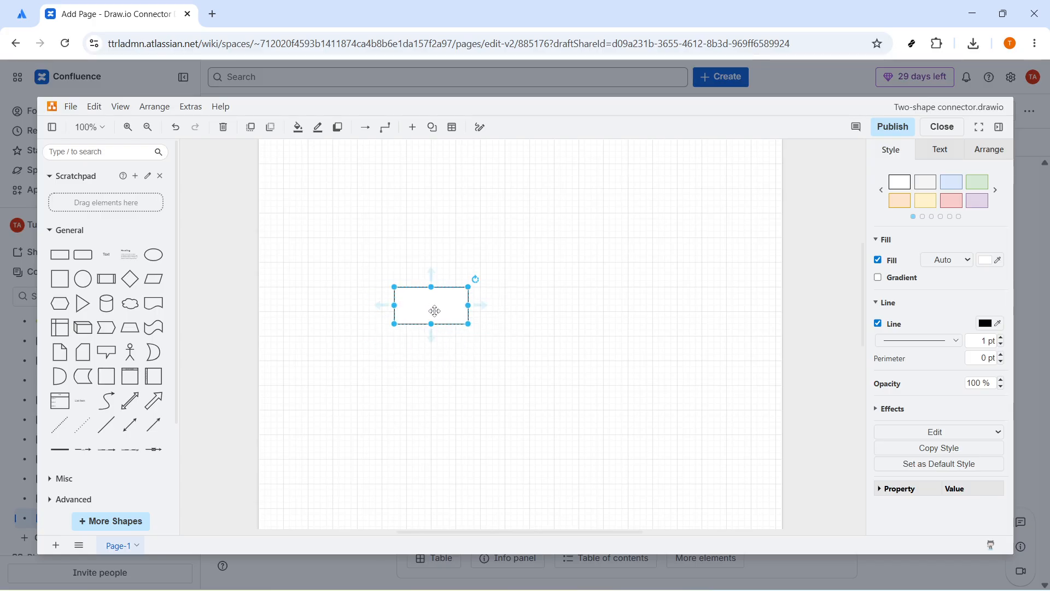
double_click(450, 308)
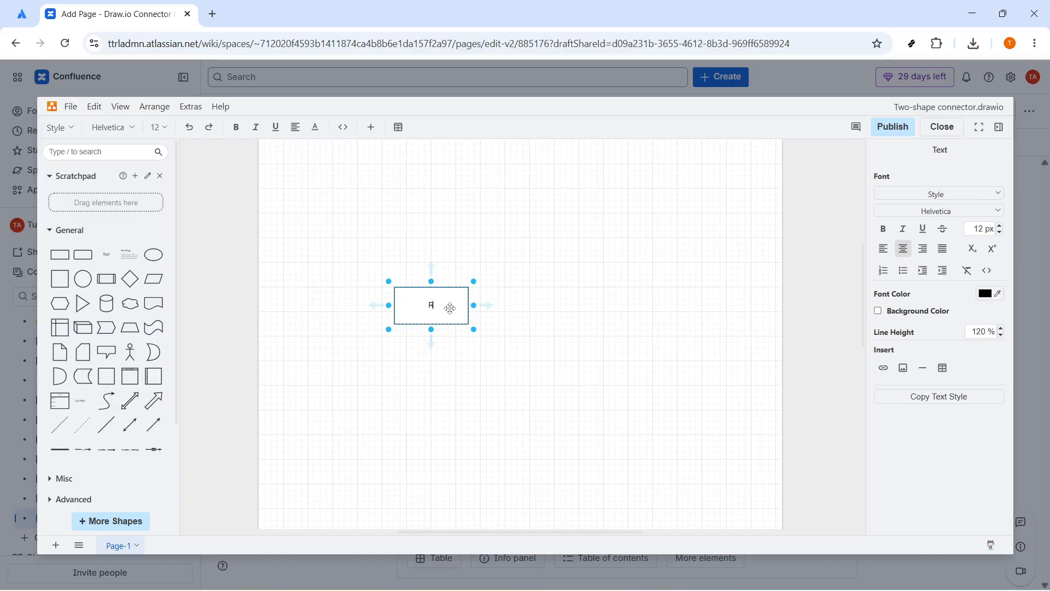
type("REWUES")
key("BackSpace")
key("BackSpace")
key("BackSpace")
type("UEST")
key("Escape")
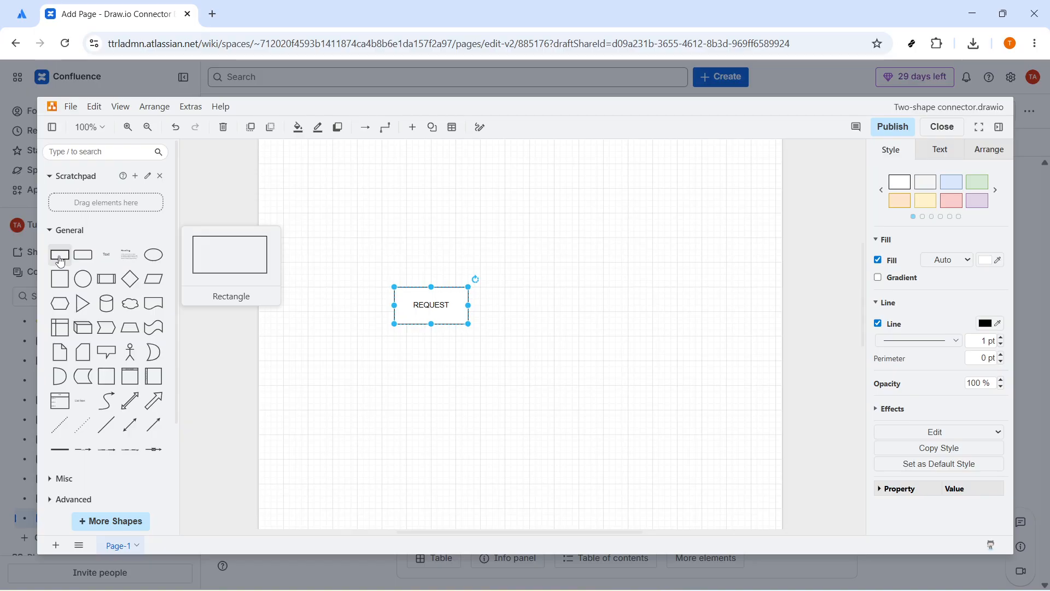
Add a second rectangle level with and to the right of the REQUEST box, and label it "APPROVAL".
left_click_drag(60, 262, 575, 293)
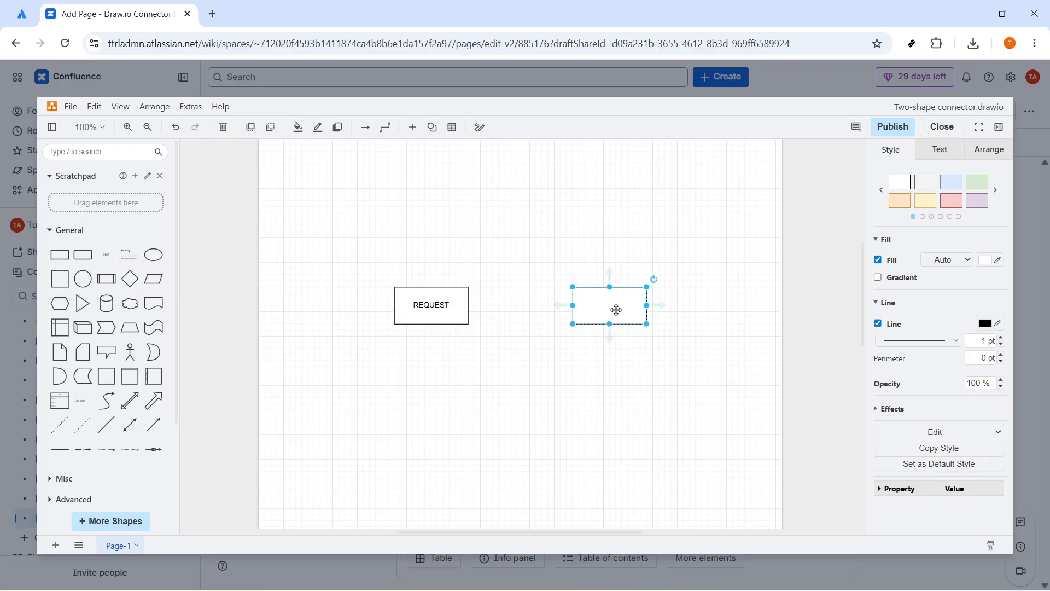
double_click(621, 304)
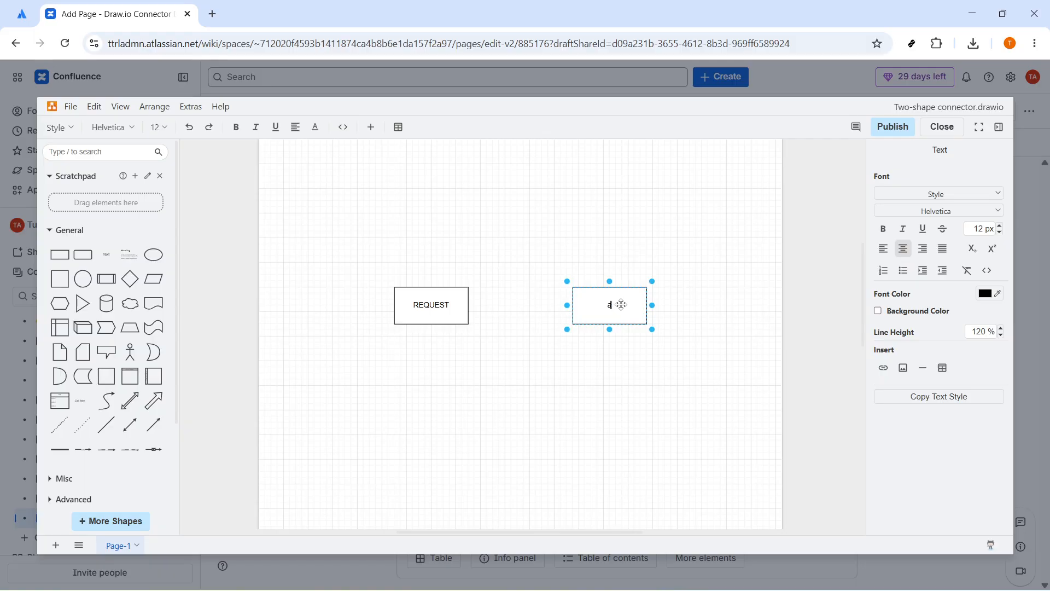
type("APPROVAL`")
key("BackSpace")
left_click(617, 345)
left_click(344, 331)
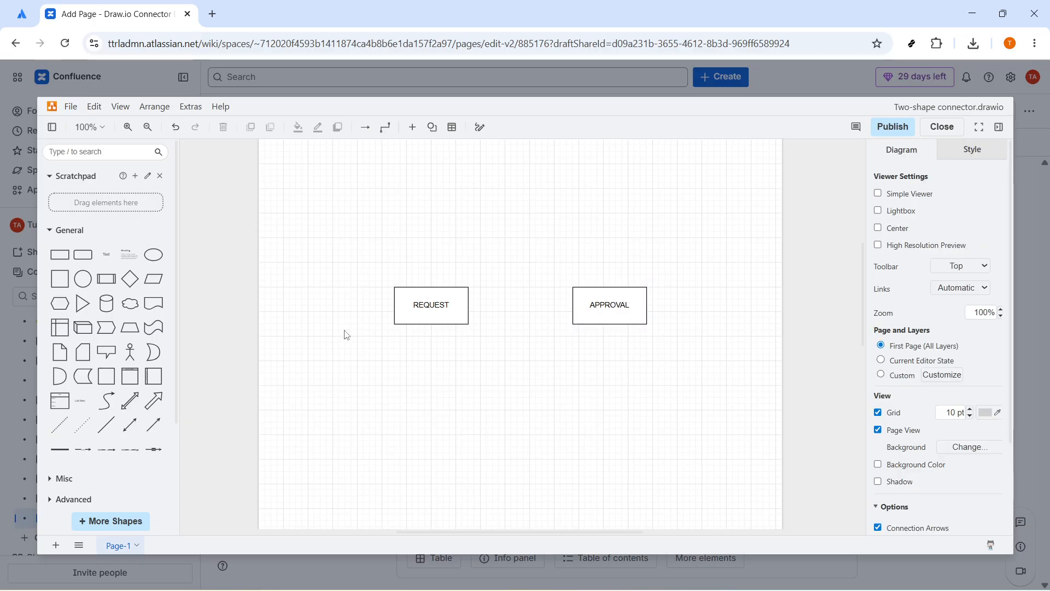
Widen the gap between the boxes by moving REQUEST slightly left and APPROVAL slightly right.
left_click(410, 310)
left_click_drag(410, 310, 398, 310)
left_click_drag(604, 314, 616, 314)
Draw an arrow connector from REQUEST's right side to a small dot shape placed on APPROVAL's left edge.
left_click(426, 313)
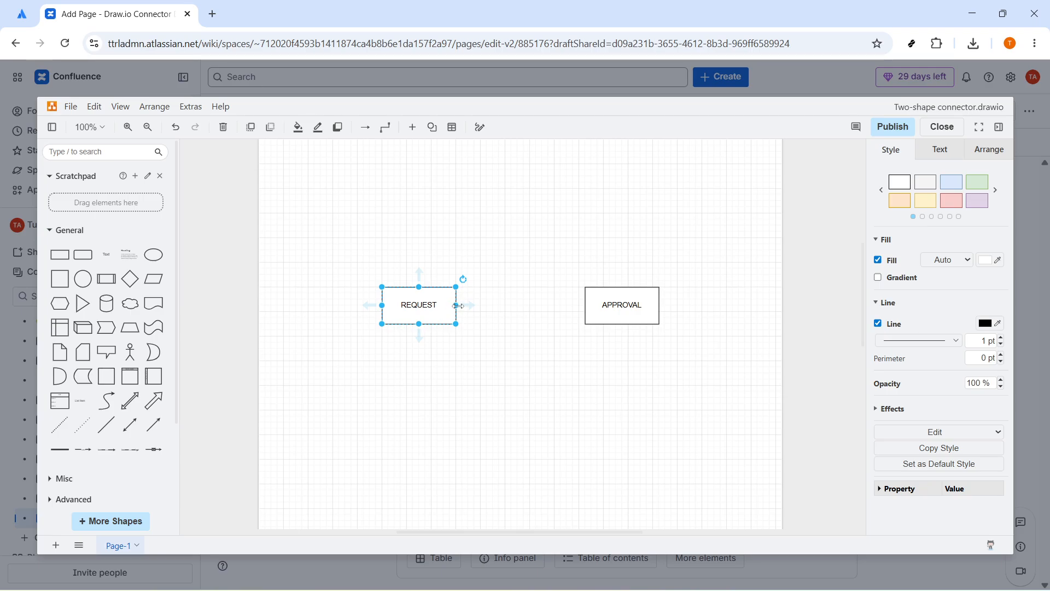
mouse_move(469, 310)
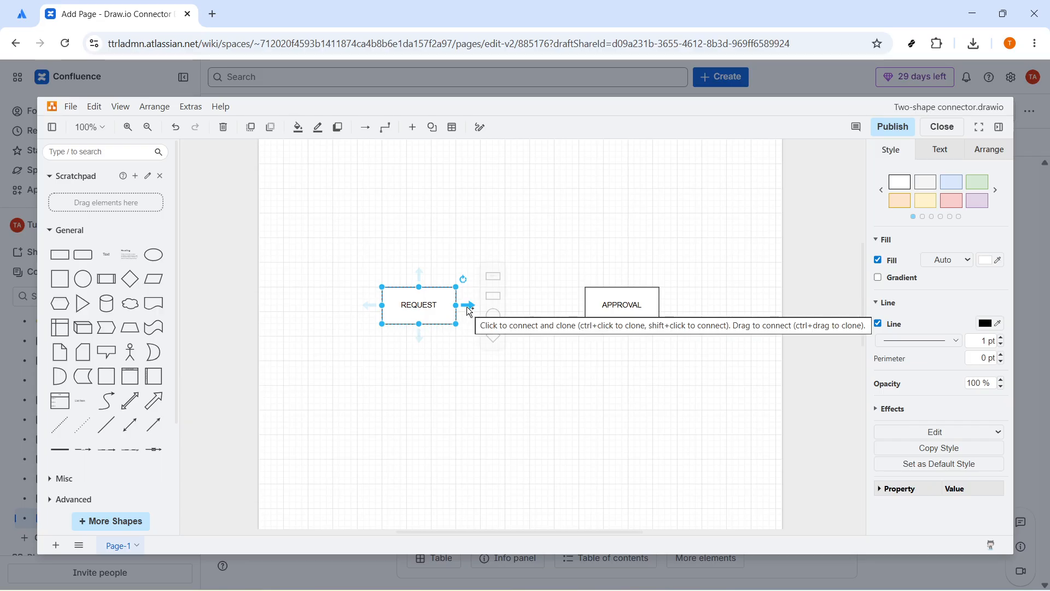
left_click_drag(456, 306, 457, 306)
mouse_move(468, 308)
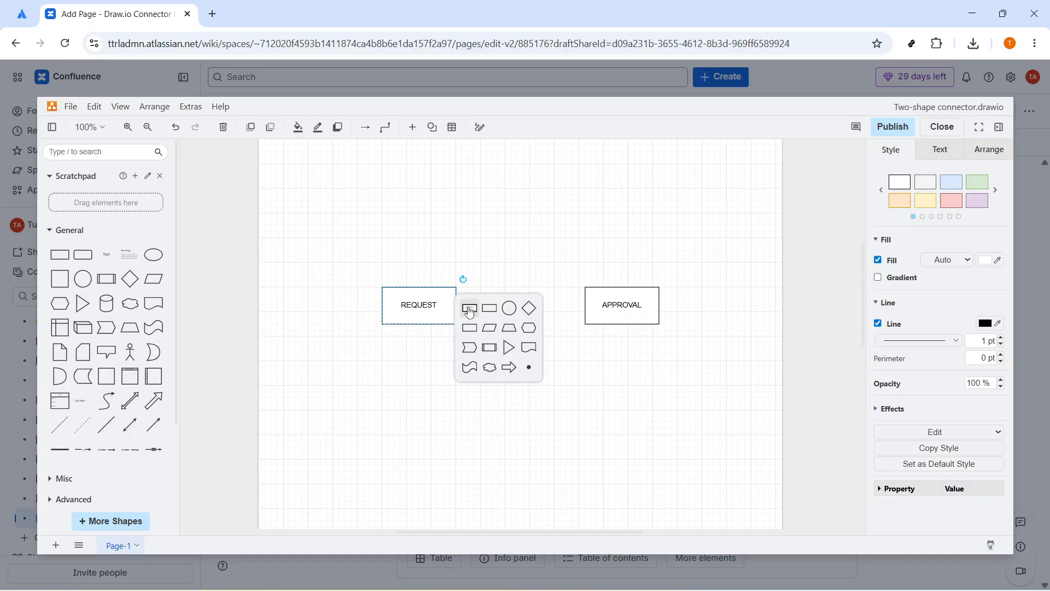
left_click(528, 368)
left_click_drag(541, 306, 586, 313)
left_click(588, 313)
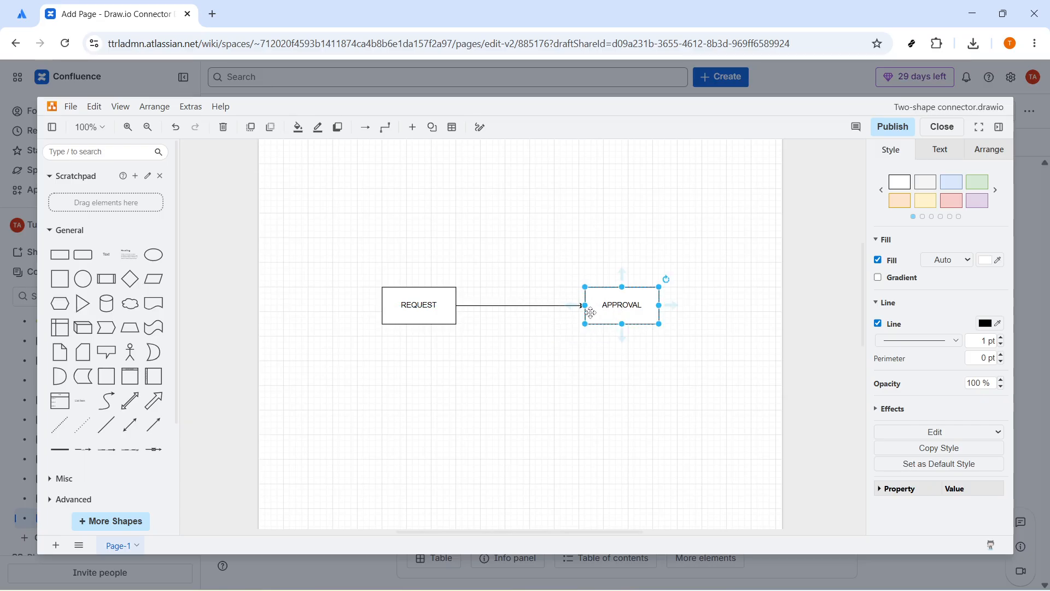
left_click(566, 336)
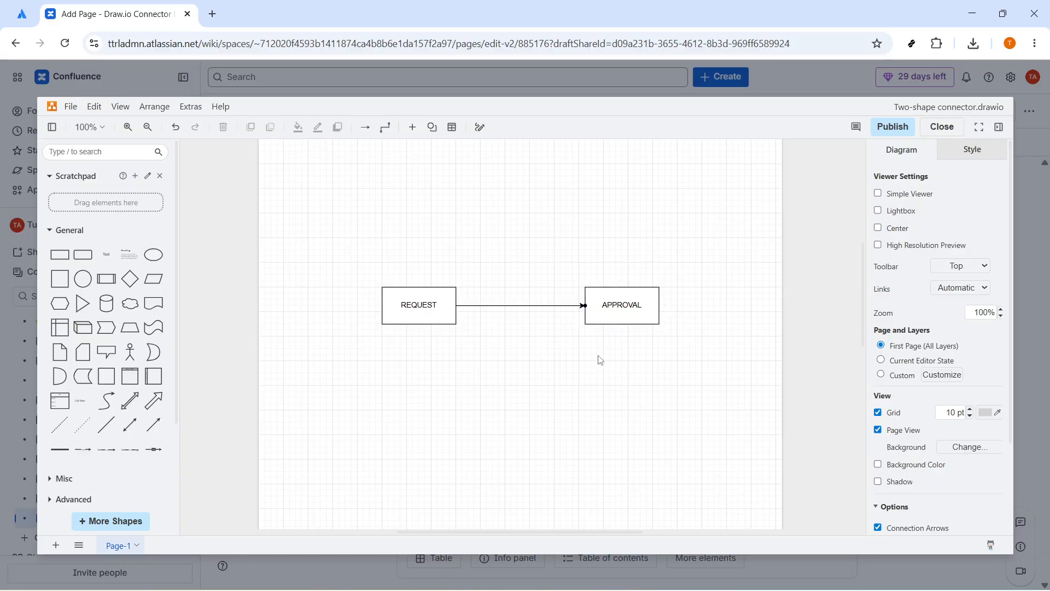
Look through the line, line end and connection style options of the connector between the two boxes.
left_click(574, 305)
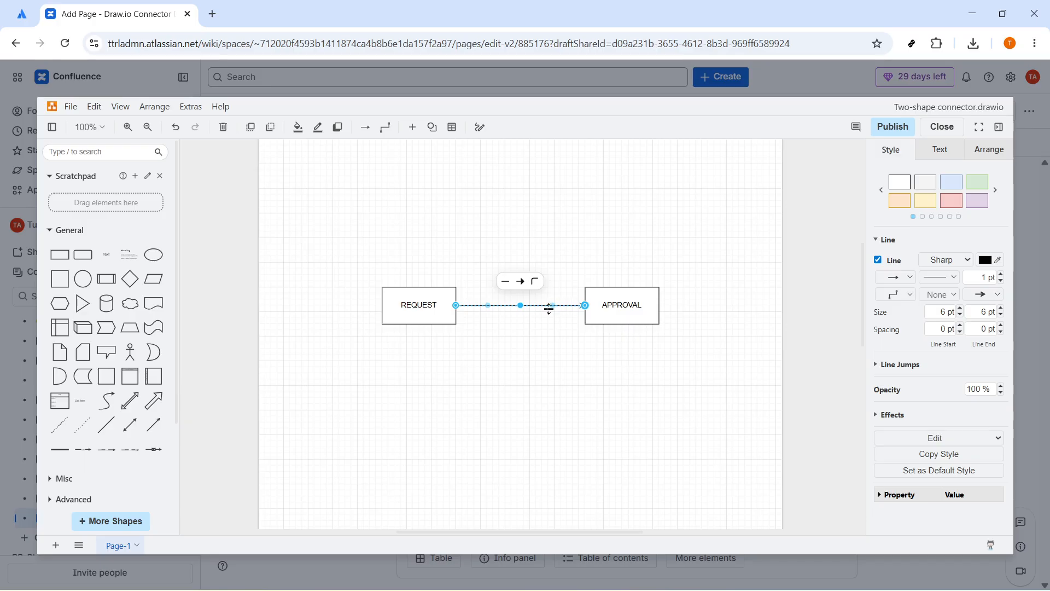
left_click(509, 285)
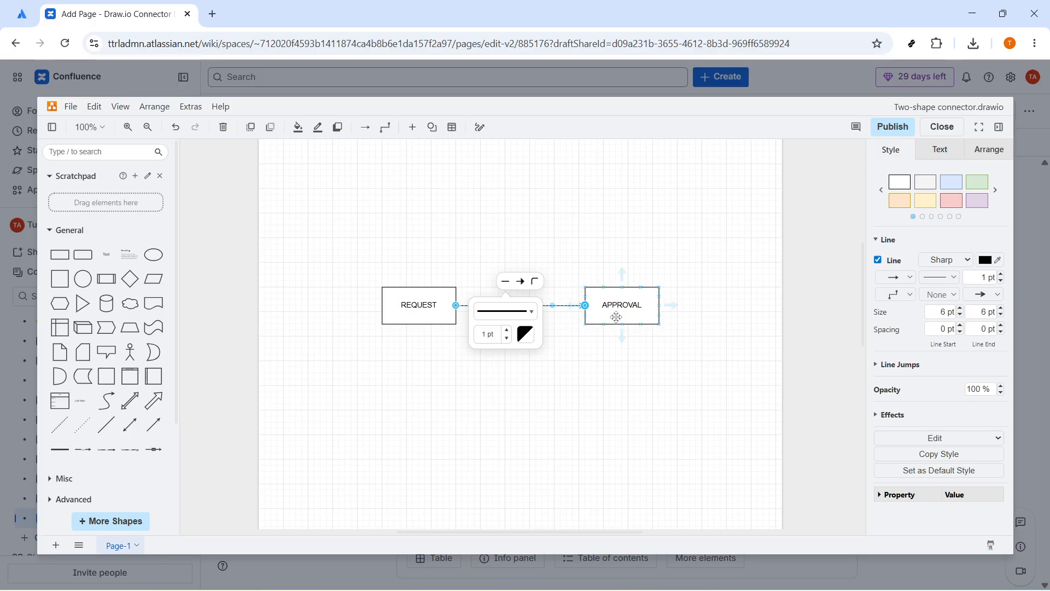
left_click(523, 282)
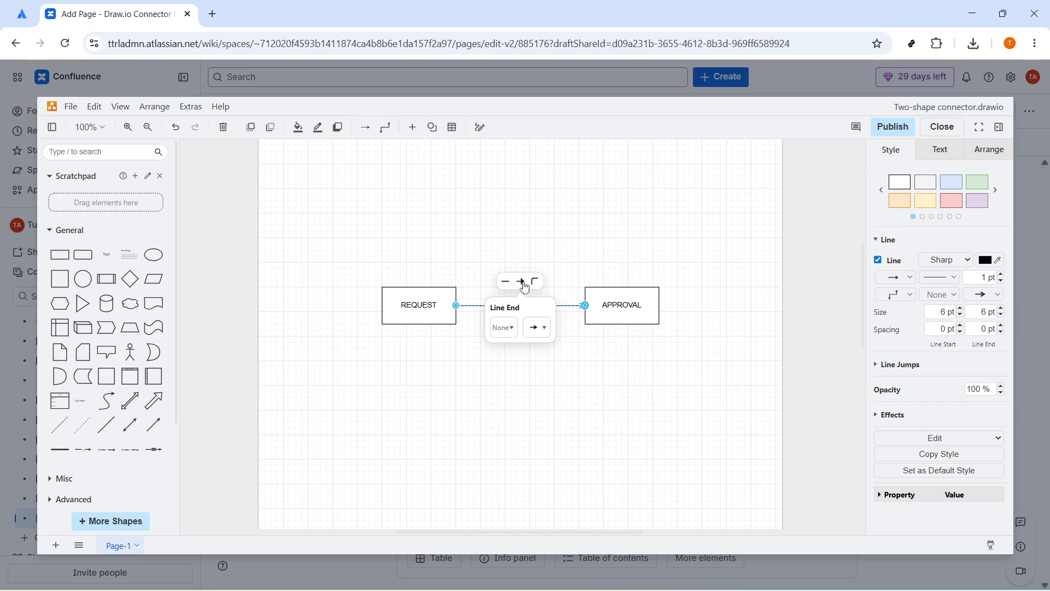
left_click(534, 283)
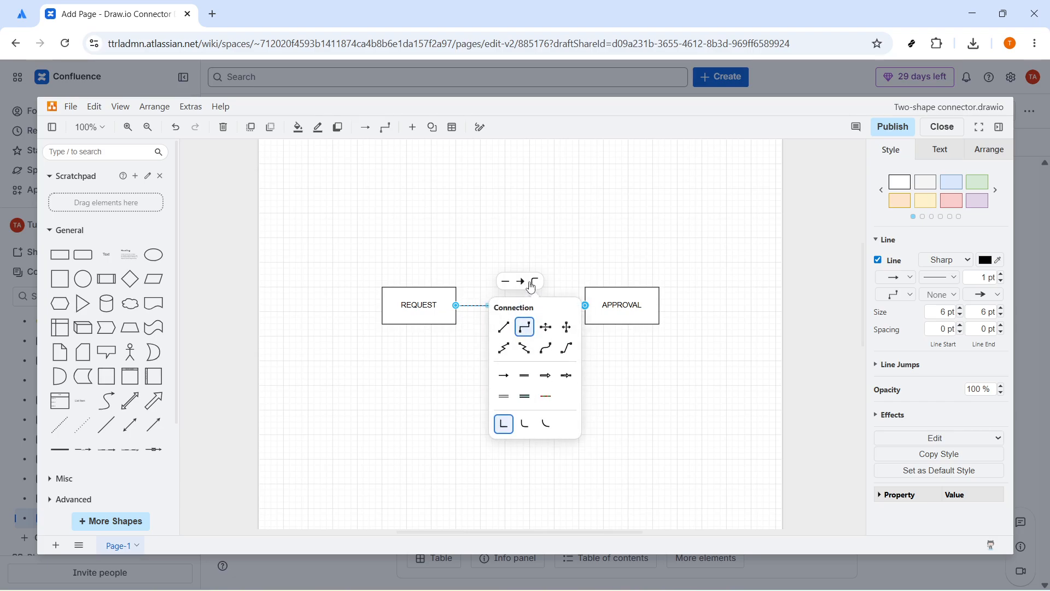
left_click(522, 283)
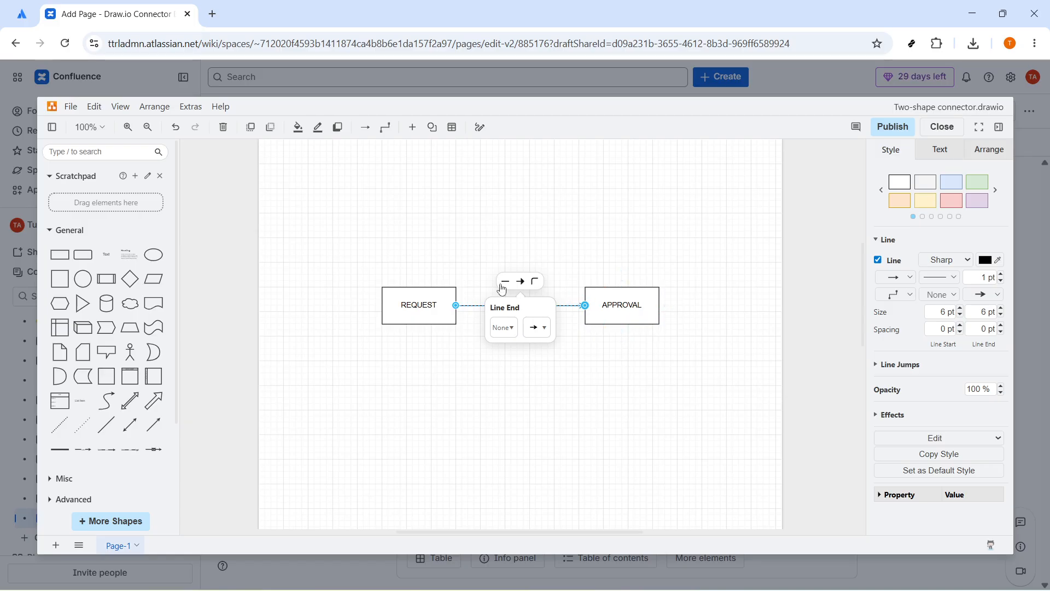
left_click(460, 302)
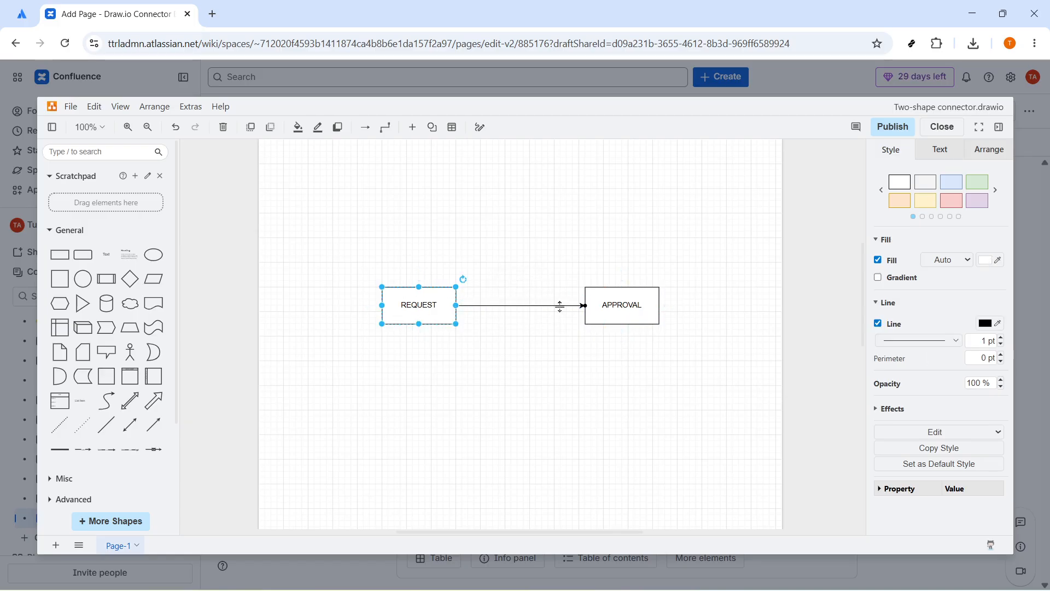
Publish the diagram into the page, and publish the page under Overview with open general access.
left_click(888, 134)
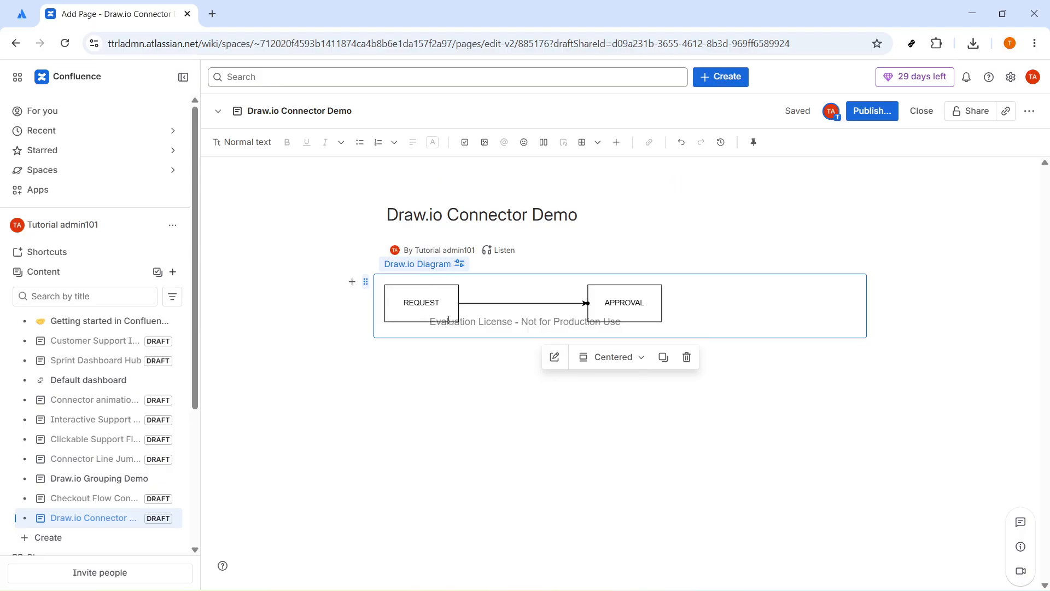
left_click(607, 400)
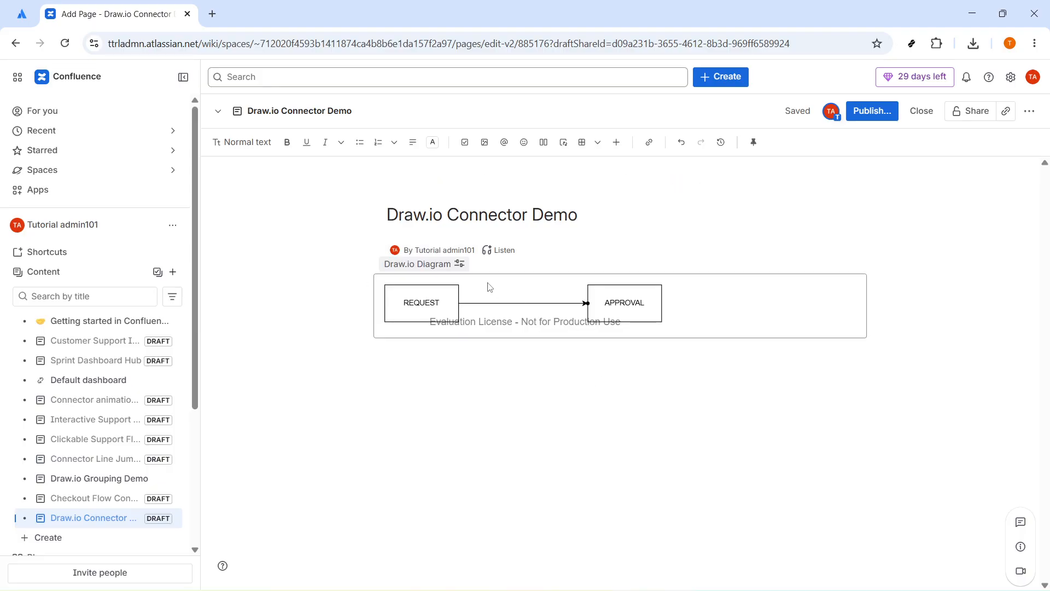
left_click(873, 111)
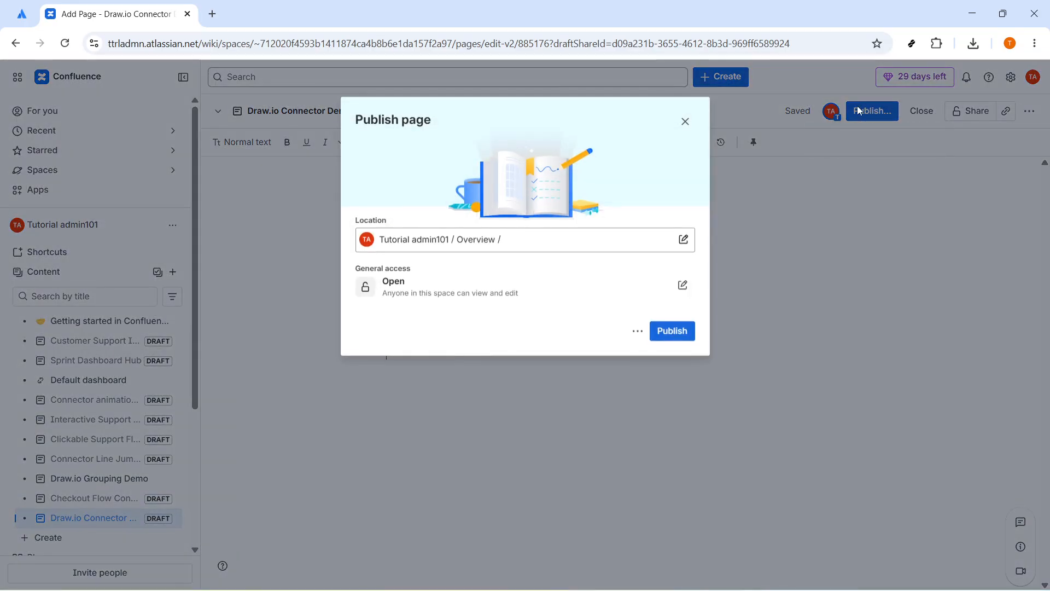
left_click(672, 331)
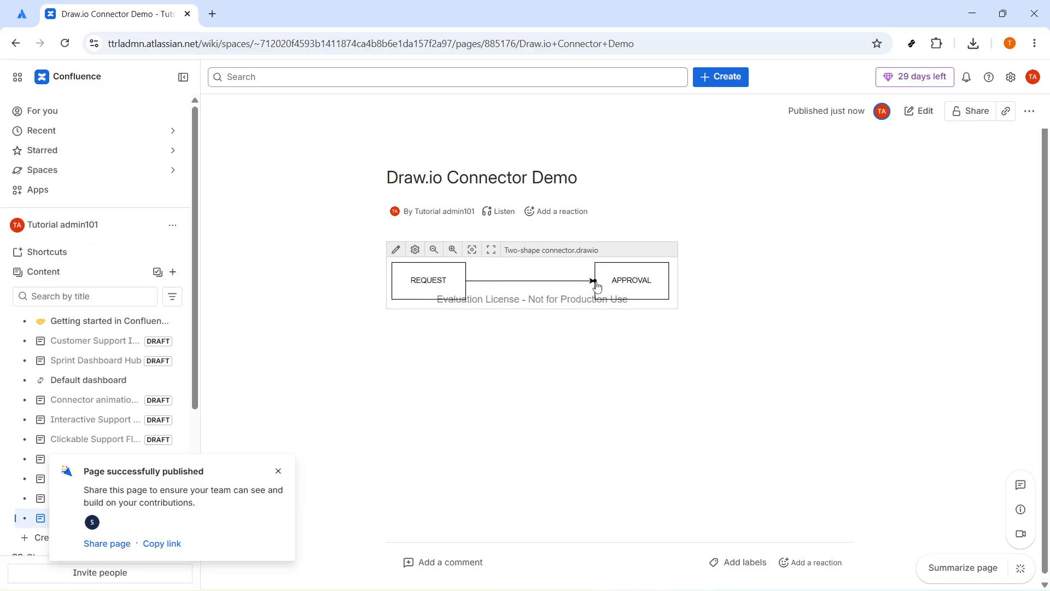
Open the diagram on the published page in the enlarged viewer.
left_click(437, 274)
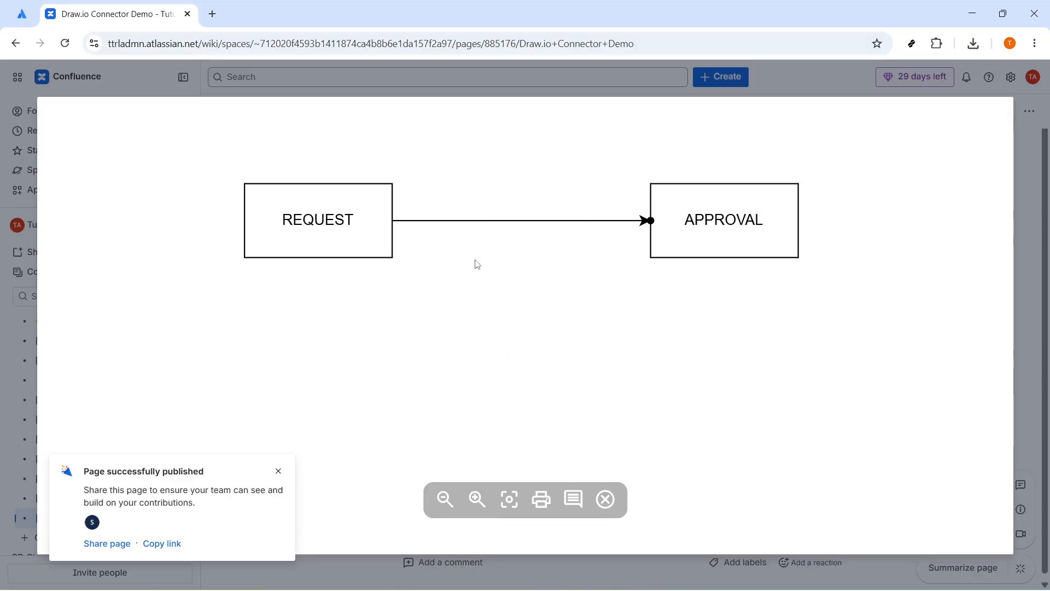